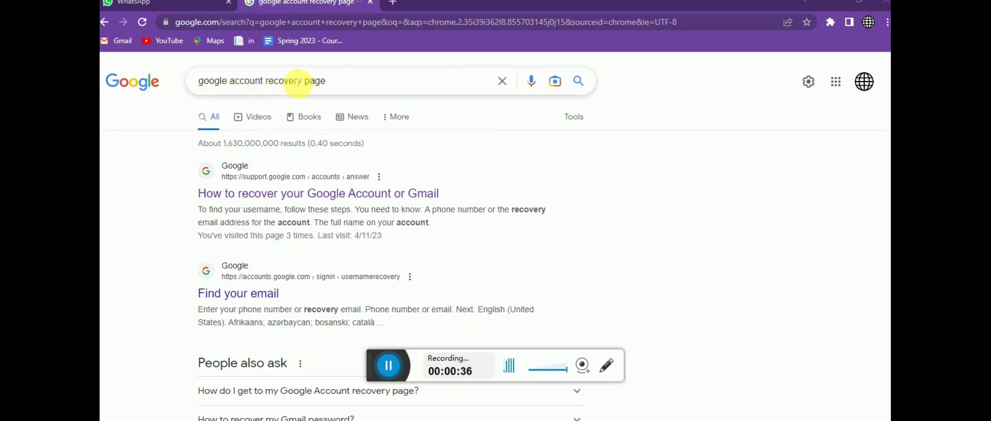
# Step: Open the support article "How to recover your Google Account or Gmail" and follow its forgotten-password link to the account recovery form
pyautogui.rightClick(376, 194)
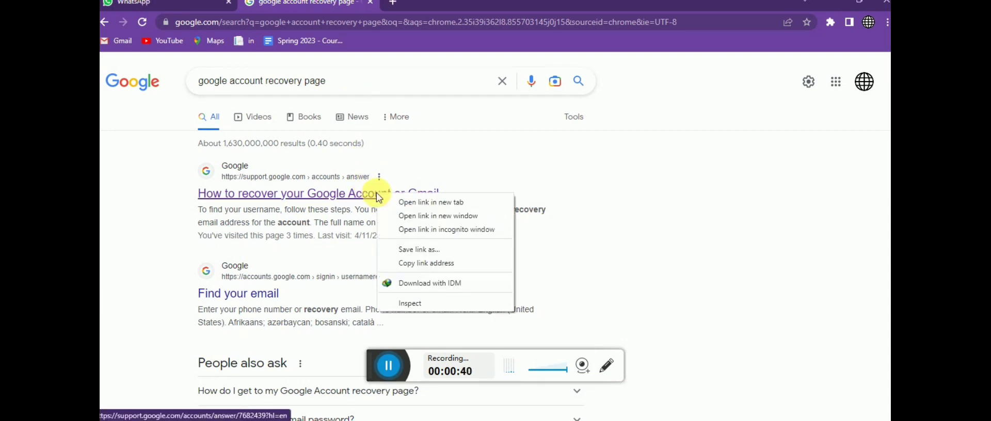
pyautogui.click(357, 199)
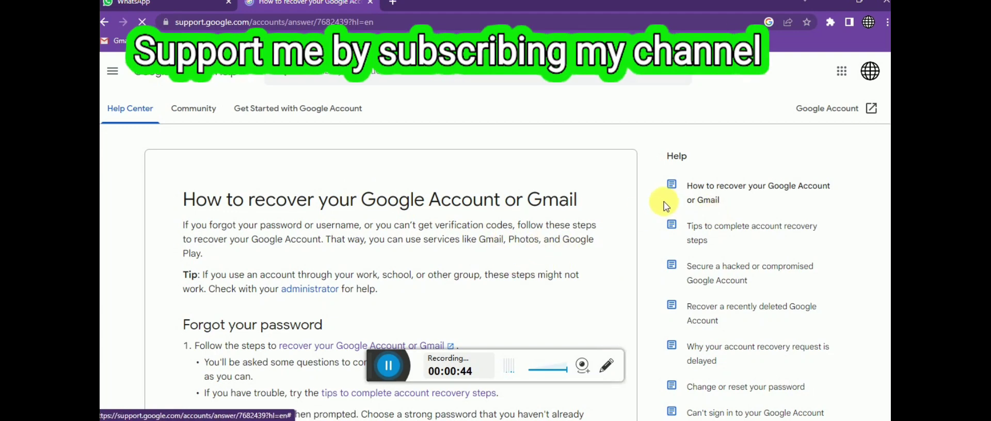
pyautogui.scroll(-3, 888, 133)
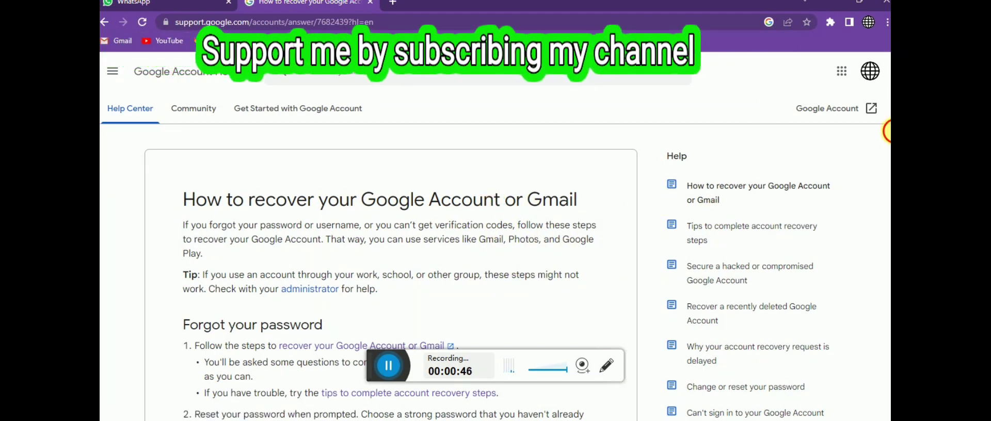
pyautogui.scroll(1, 888, 165)
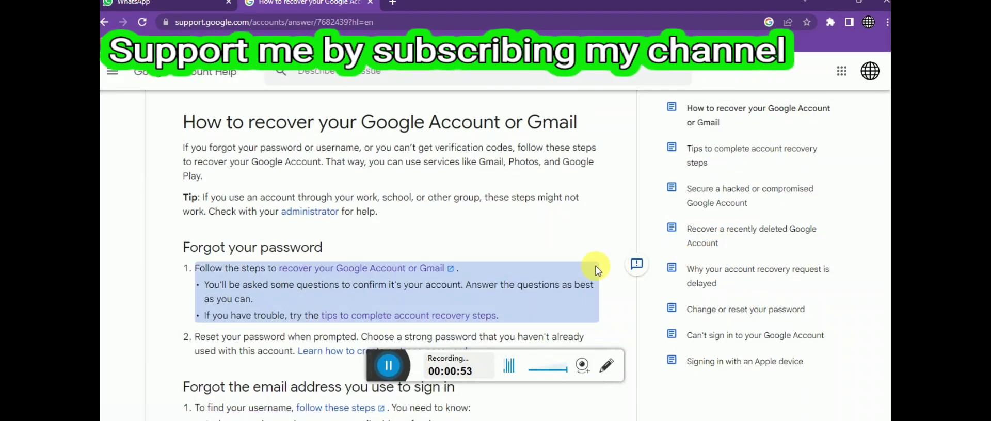
pyautogui.click(378, 270)
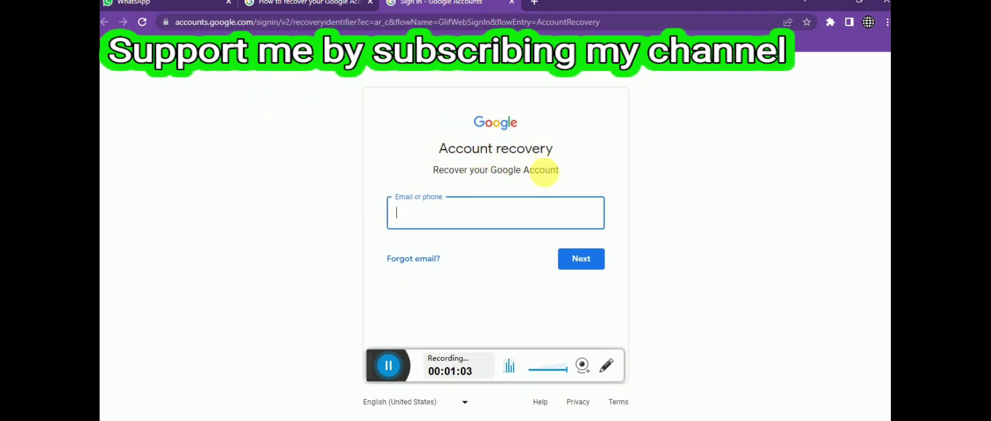
# Step: Enter the lost account's email address in the account recovery form and submit it
pyautogui.click(416, 215)
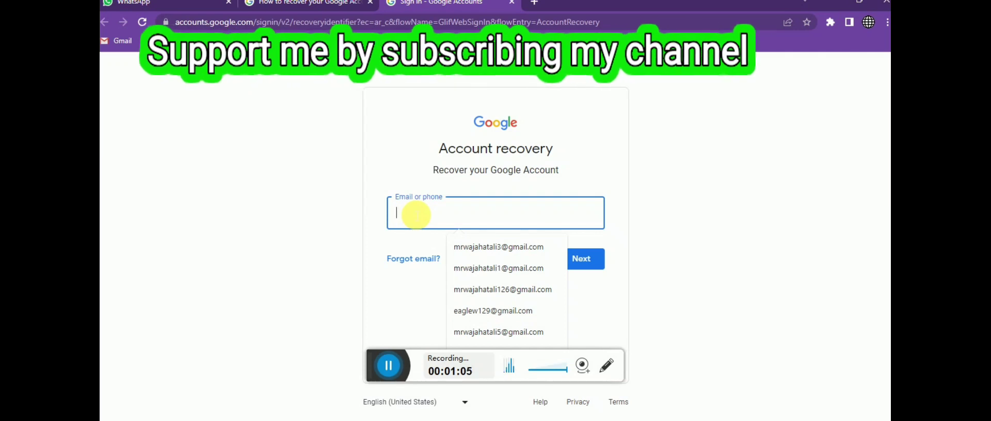
pyautogui.click(471, 290)
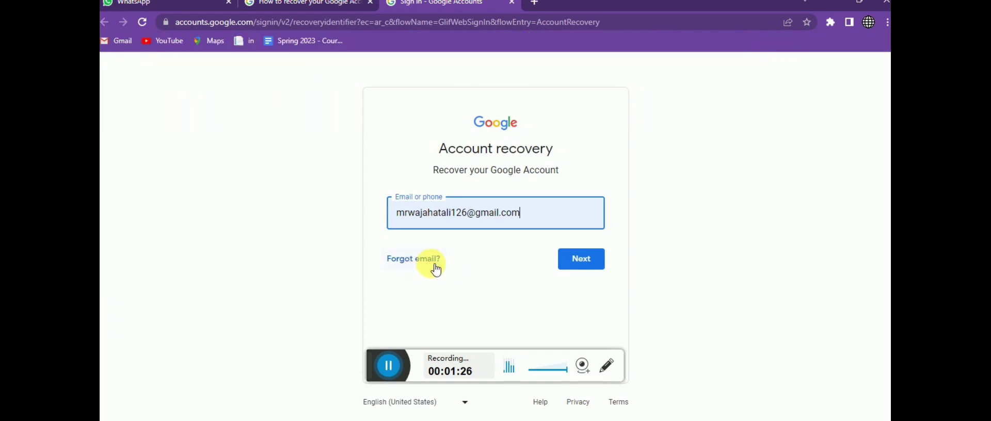
pyautogui.click(578, 275)
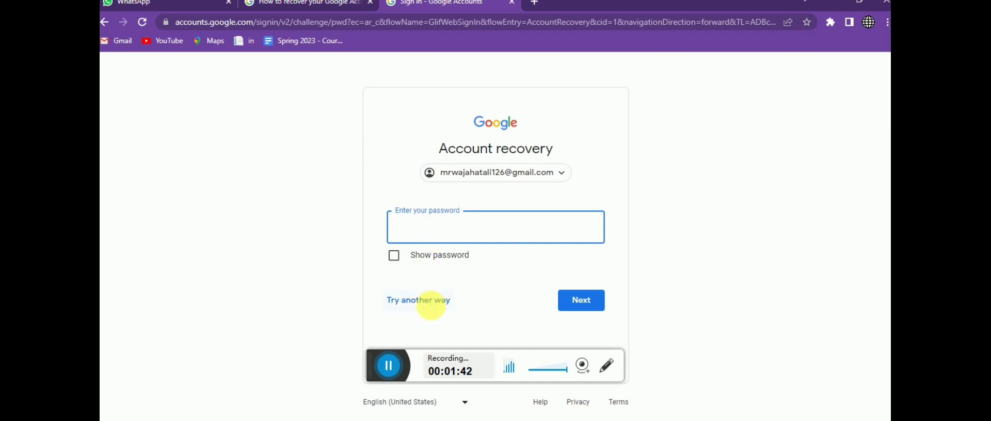
# Step: Skip the password, Galaxy A12 notification and emailed verification code checks by requesting another way each time
pyautogui.click(411, 305)
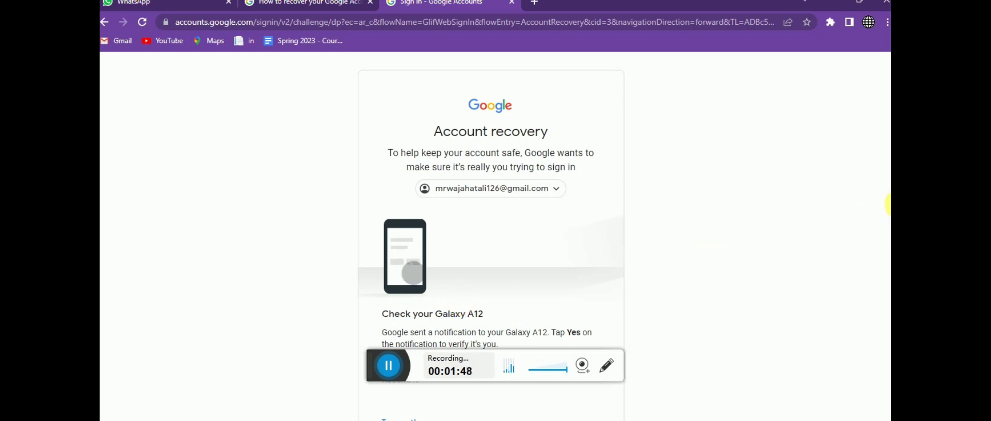
pyautogui.scroll(-2, 888, 232)
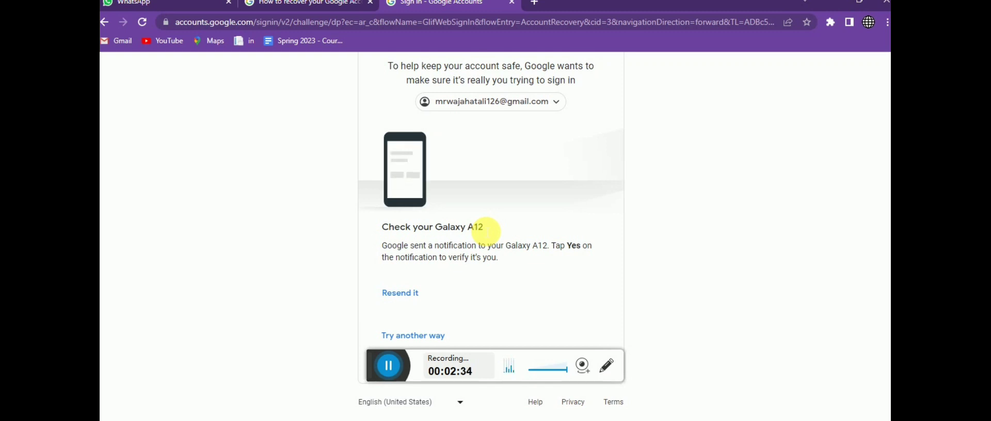
pyautogui.click(409, 338)
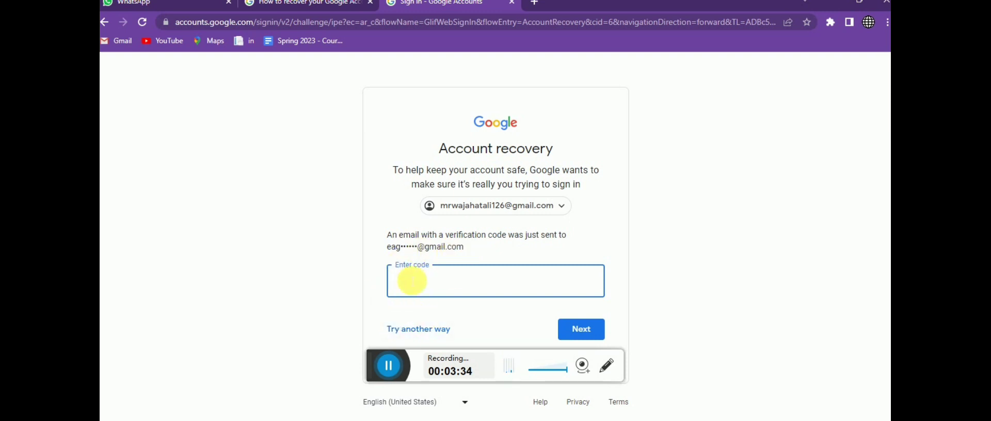
pyautogui.click(409, 332)
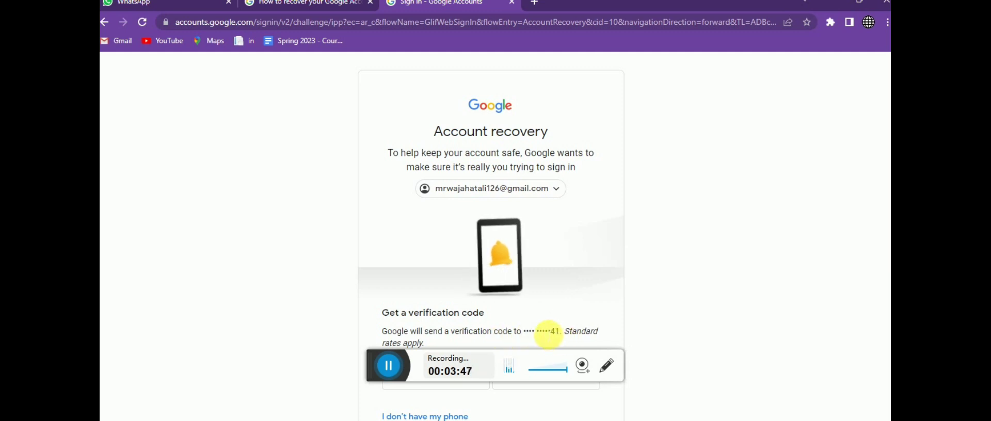
# Step: Decline verification through both phone numbers on the account by stating that the phone is not available
pyautogui.scroll(-2, 829, 302)
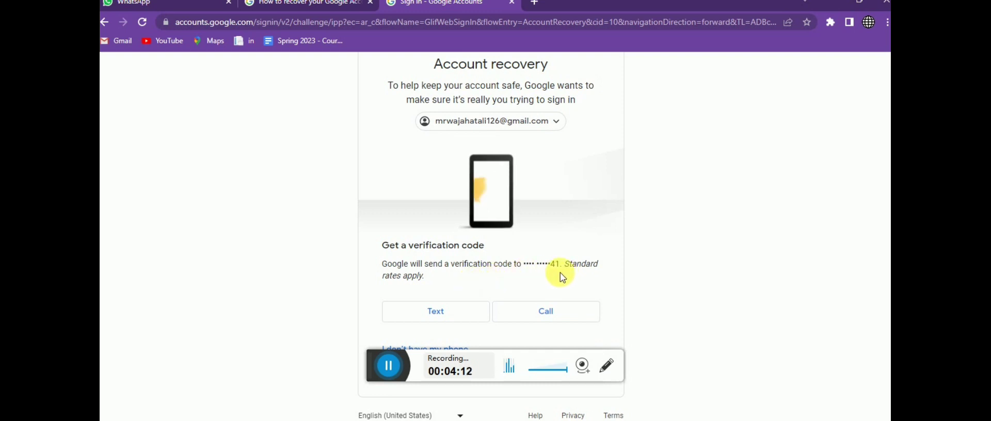
pyautogui.scroll(-1, 888, 247)
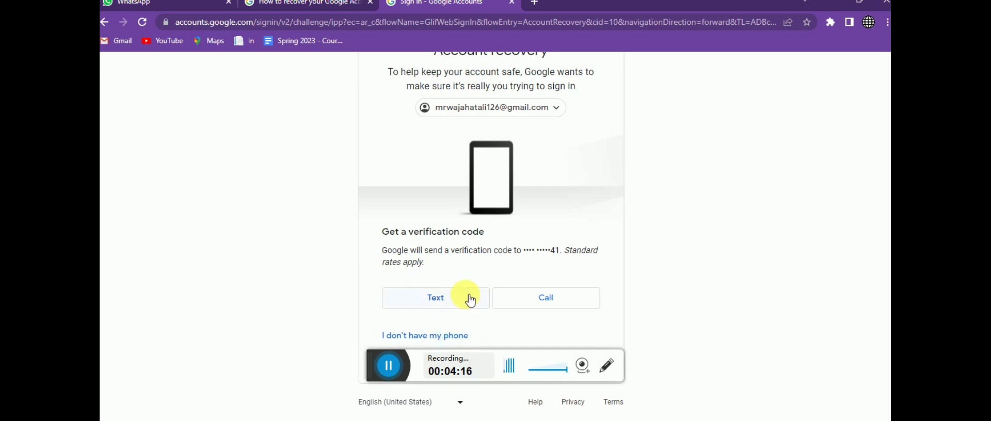
pyautogui.click(427, 335)
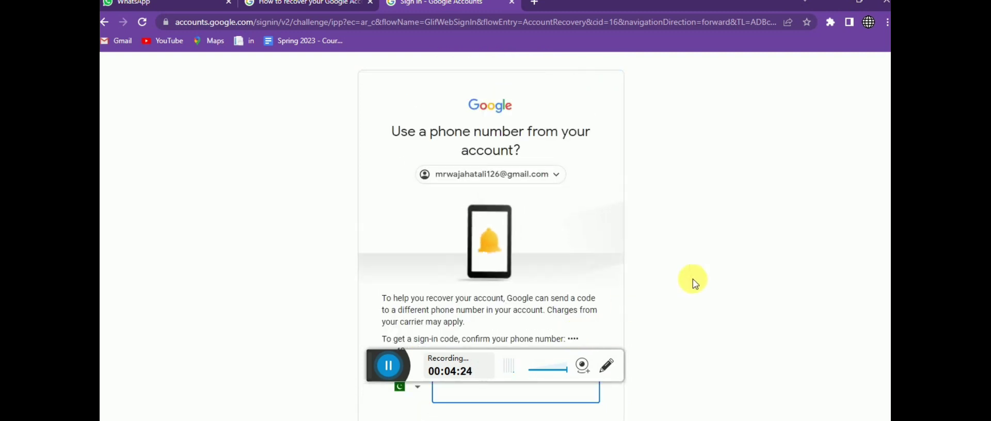
pyautogui.scroll(-1, 887, 229)
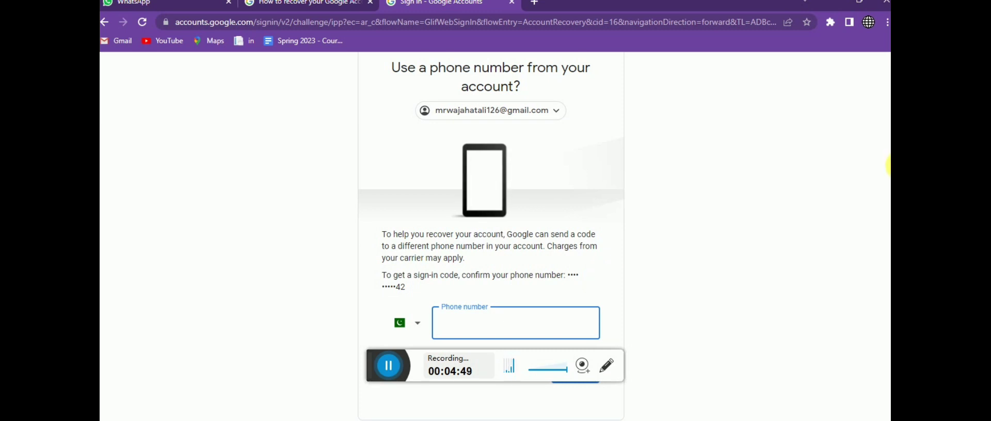
pyautogui.scroll(-1, 887, 223)
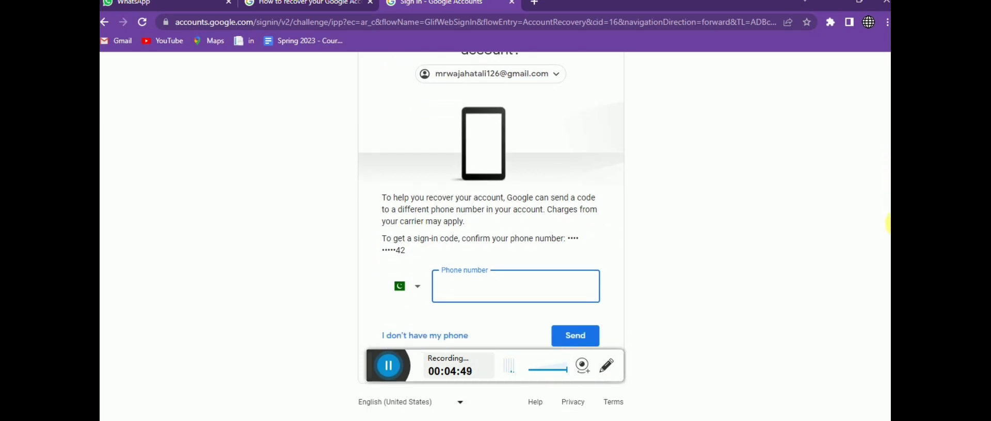
pyautogui.click(428, 340)
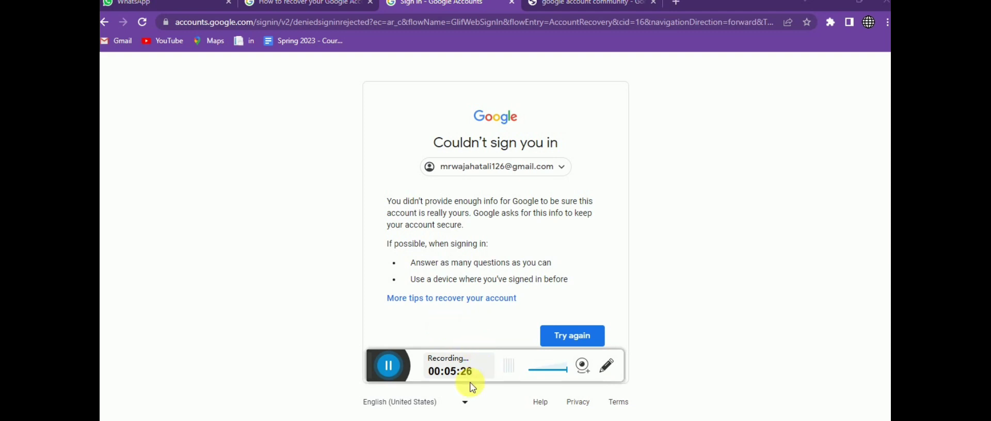
# Step: Switch to the Word document google account recovery form.docx and read the points to note before a recovery request
pyautogui.hotkey('alt', 'Tab')
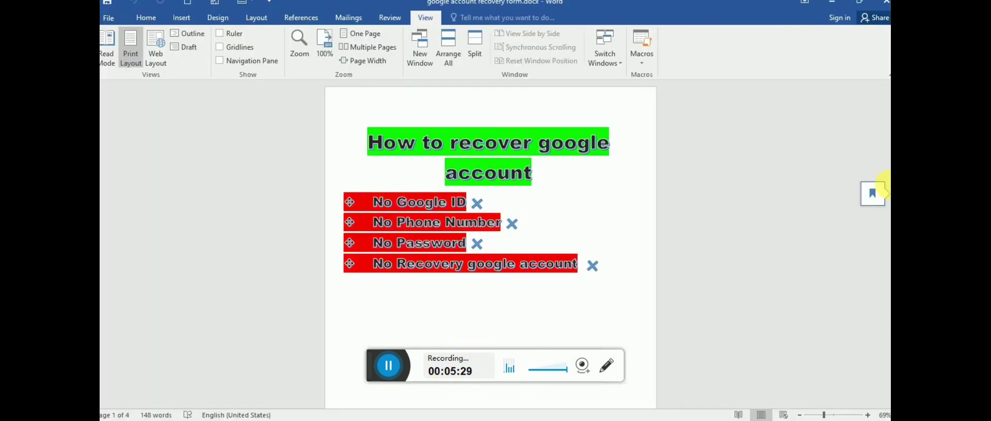
pyautogui.moveTo(889, 130); pyautogui.dragTo(889, 132)
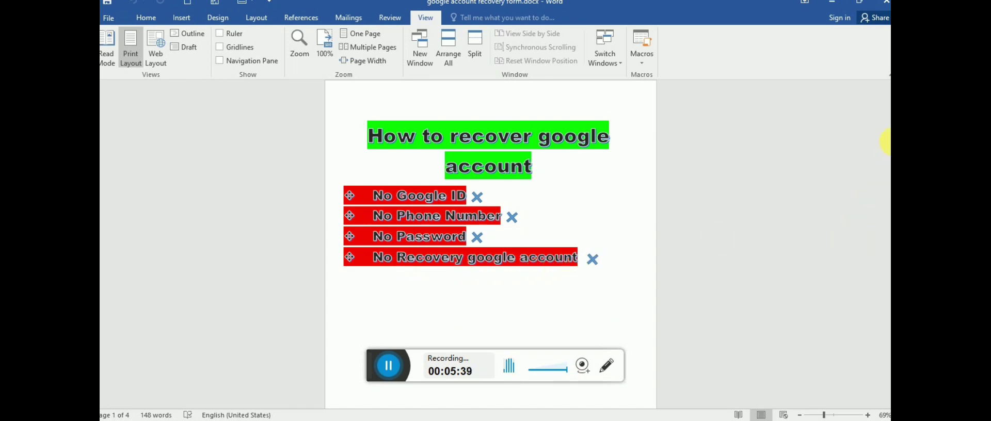
pyautogui.moveTo(885, 132); pyautogui.dragTo(888, 198)
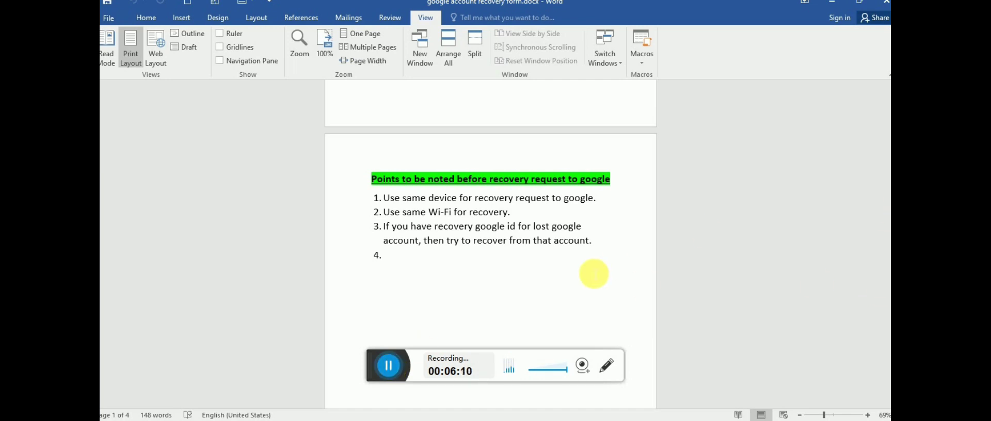
# Step: Switch back to Chrome and open the Google Account Help Community page
pyautogui.moveTo(395, 417)
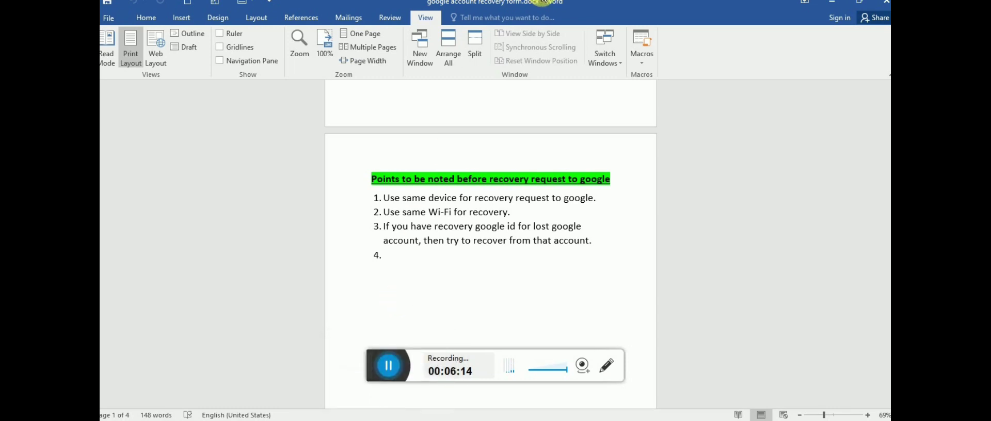
pyautogui.rightClick(395, 417)
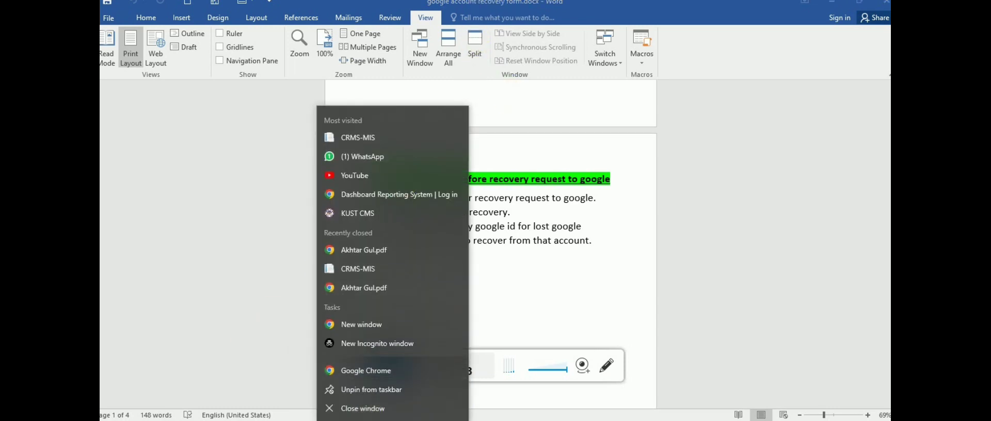
pyautogui.click(395, 417)
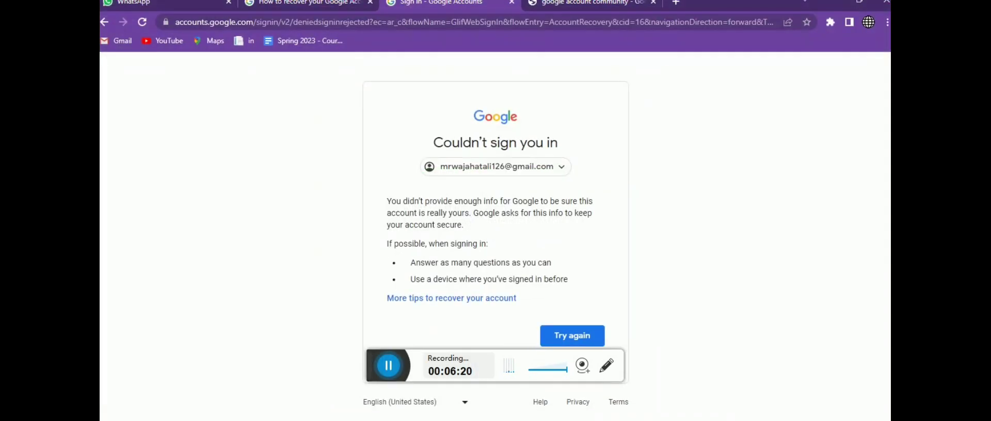
pyautogui.click(578, 4)
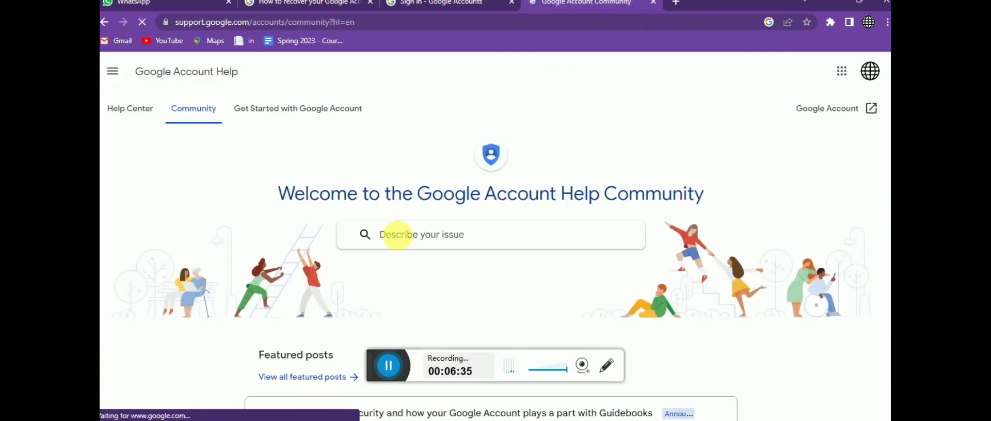
# Step: Start a new question to the Help Community from below the featured posts
pyautogui.scroll(-4, 886, 131)
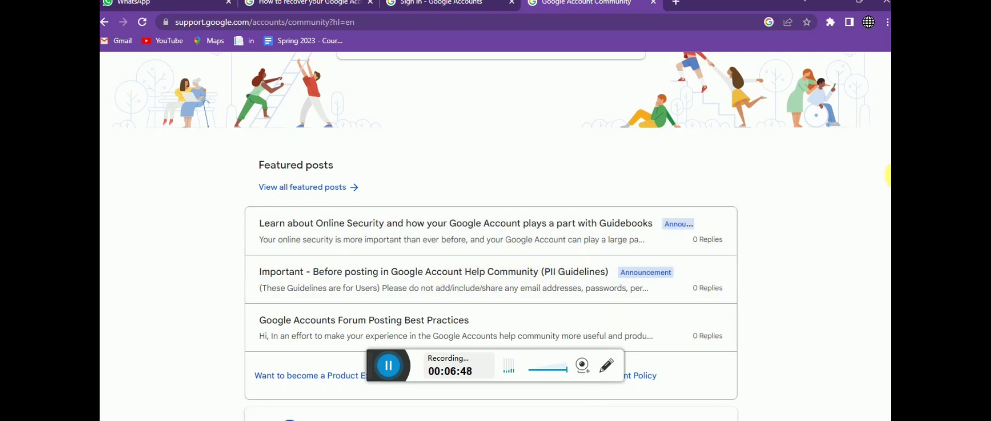
pyautogui.scroll(-4, 475, 299)
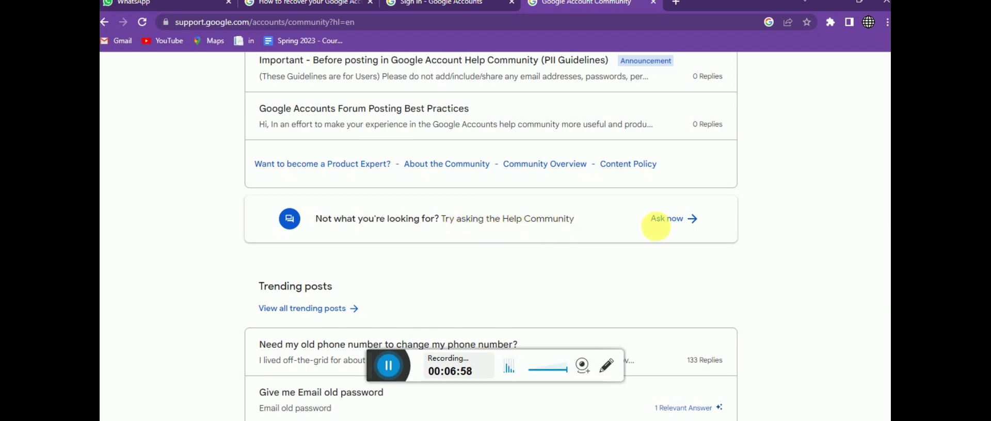
pyautogui.click(688, 229)
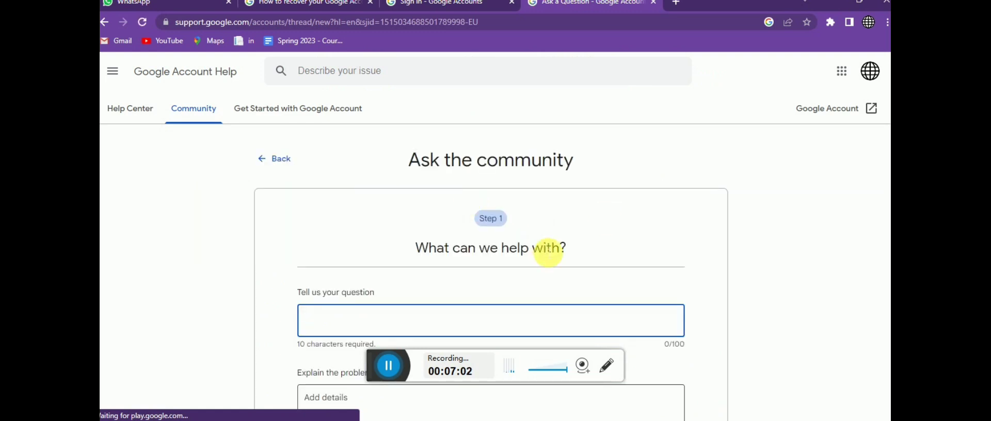
# Step: Enter "my gmail account got hacked" as the community question and activate the problem details field
pyautogui.scroll(-2, 886, 196)
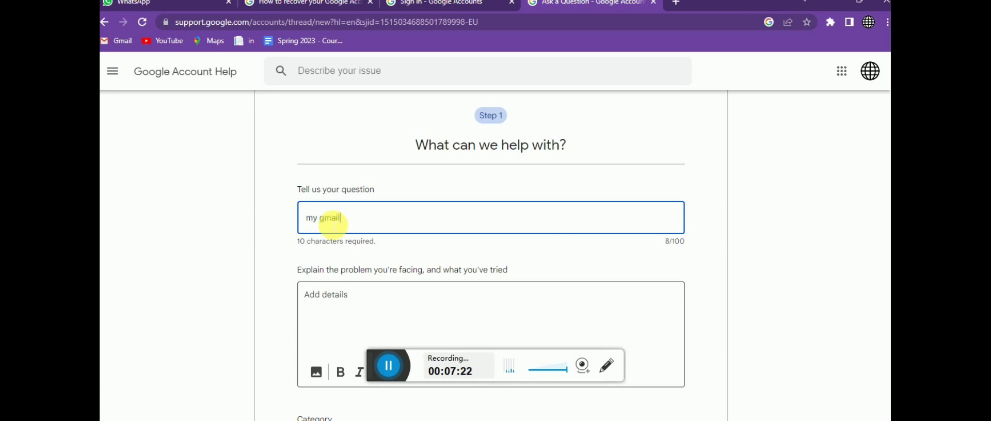
pyautogui.write('count got hacked')
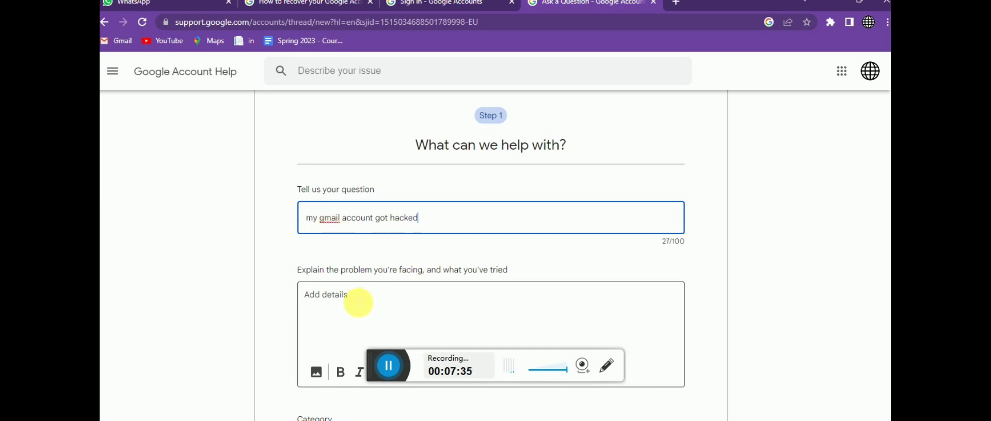
pyautogui.click(352, 305)
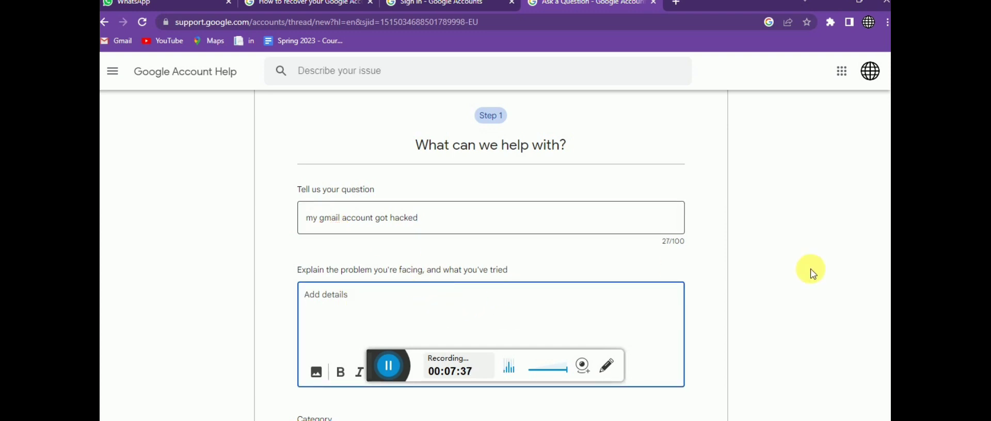
pyautogui.scroll(-1, 888, 250)
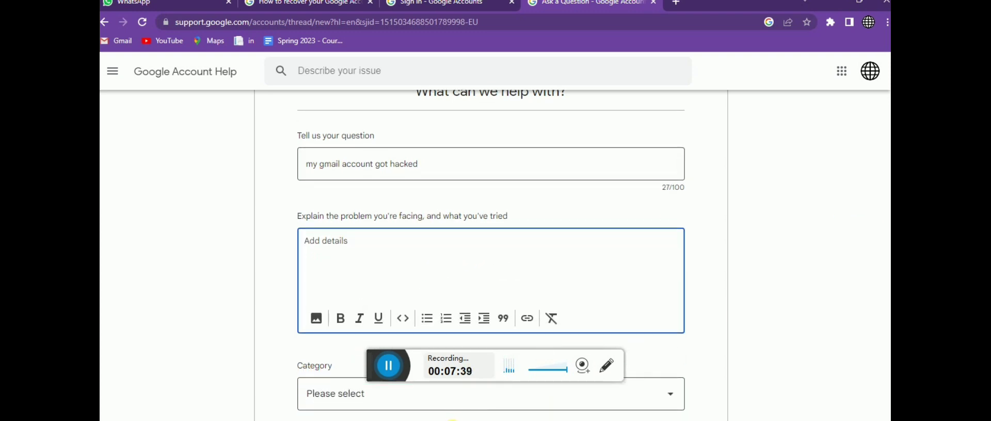
# Step: Switch to the Word document and read the list of information to provide to the Google recovery team
pyautogui.click(452, 420)
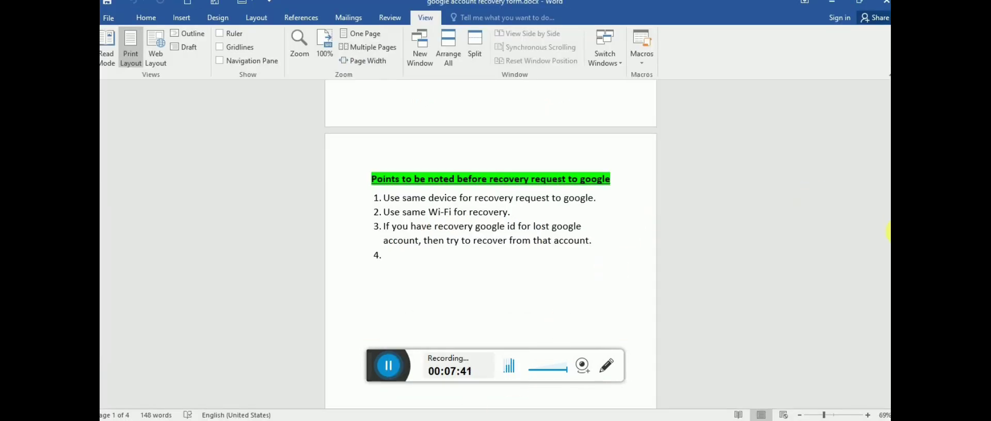
pyautogui.moveTo(888, 201); pyautogui.dragTo(888, 284)
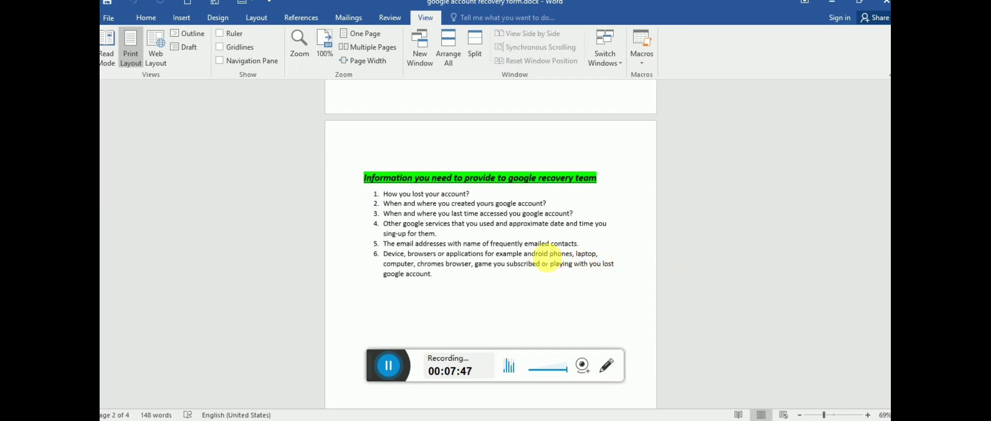
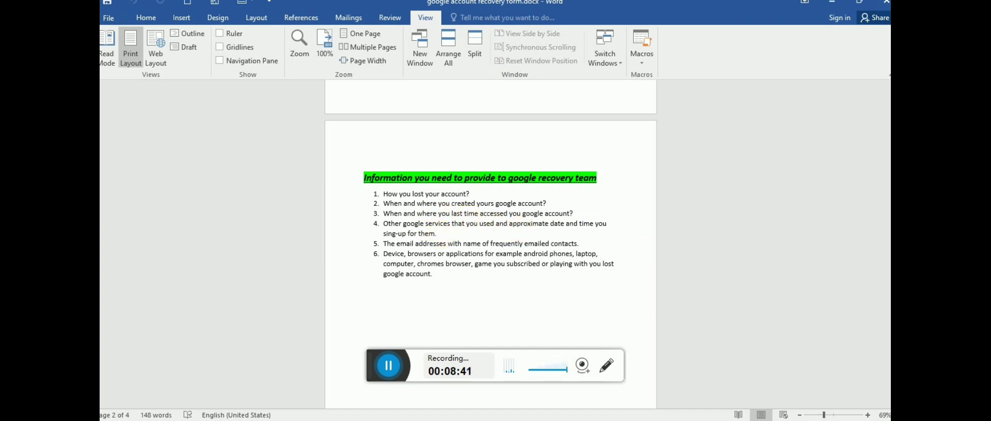
# Step: Switch back to Chrome and view the image picker for the question's problem details, closing it without choosing a file
pyautogui.hotkey('alt', 'Tab')
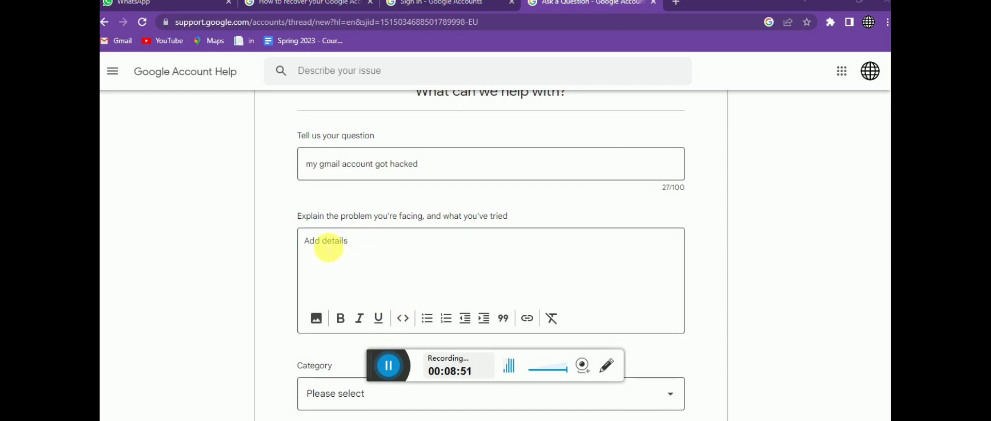
pyautogui.click(356, 271)
pyautogui.scroll(-1, 356, 271)
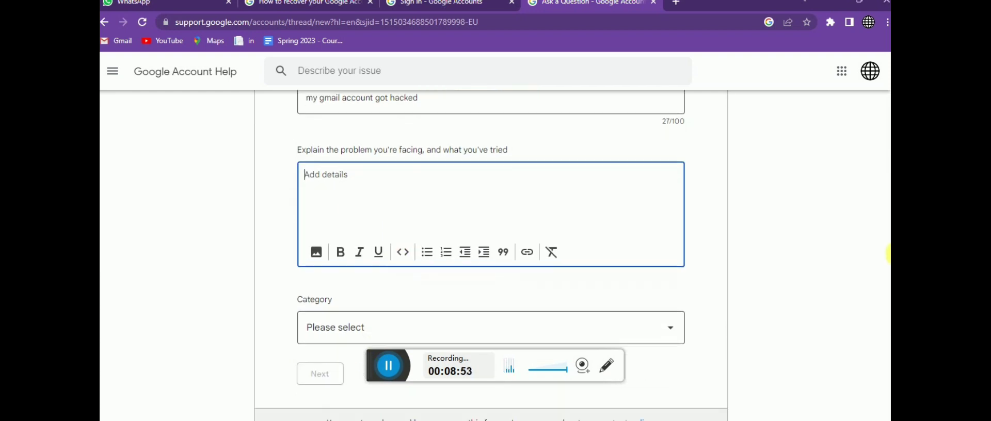
pyautogui.click(320, 255)
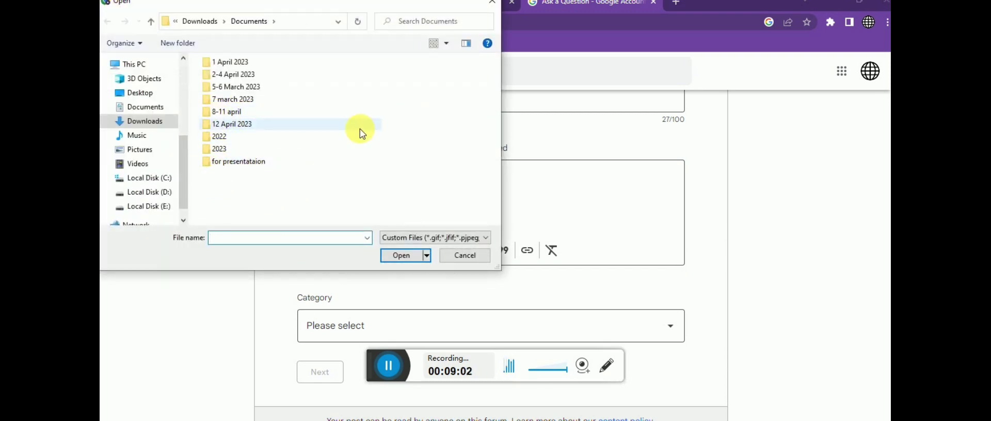
pyautogui.click(497, 6)
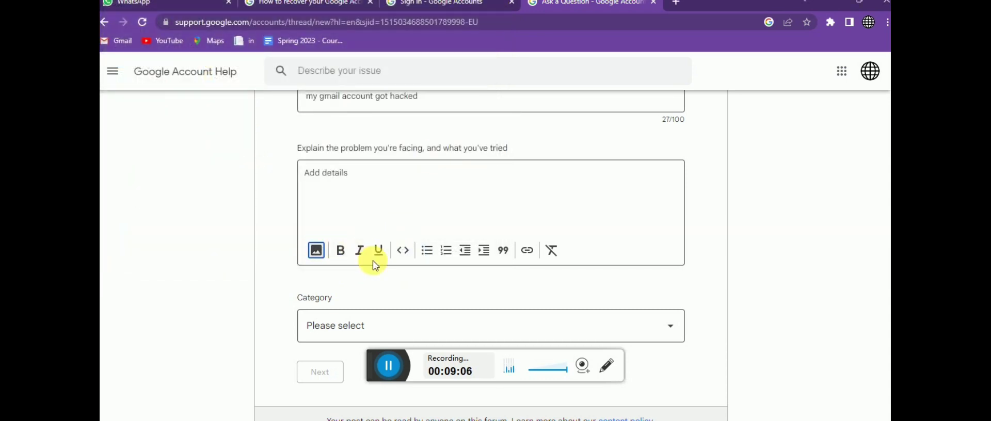
# Step: Set the question's category to Account Access & Recovery and review the remaining sections of the form
pyautogui.click(361, 326)
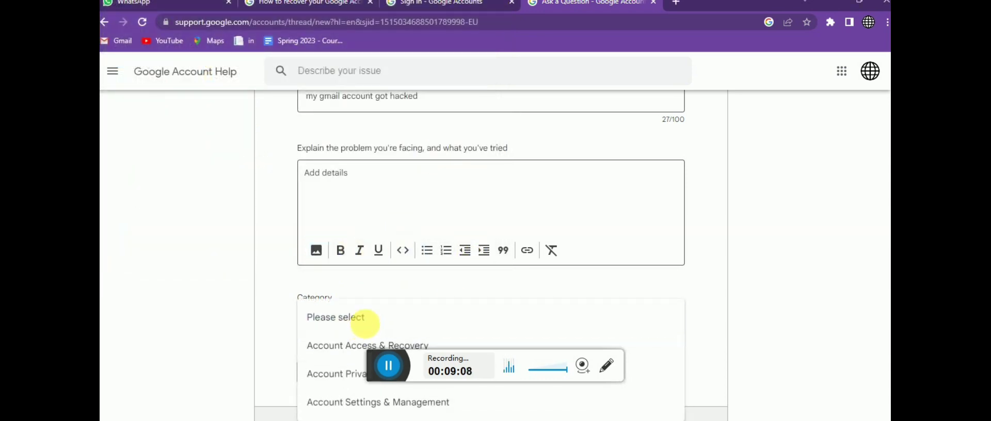
pyautogui.click(341, 355)
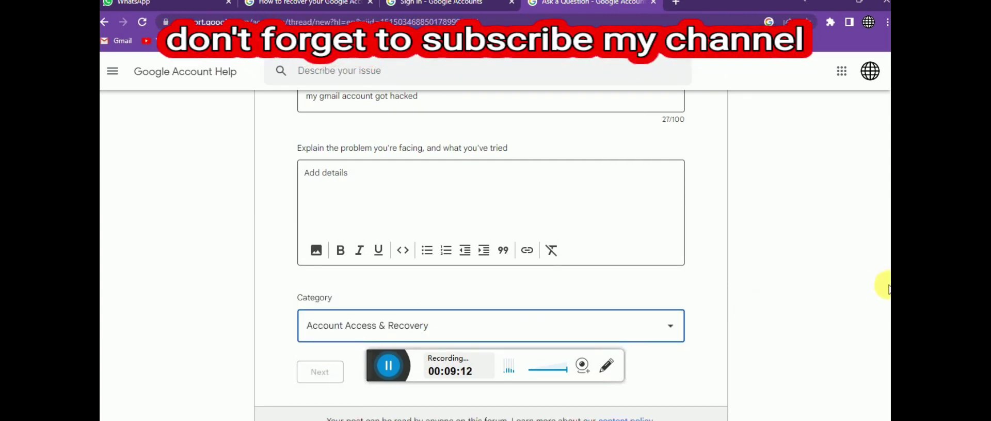
pyautogui.scroll(-2, 886, 228)
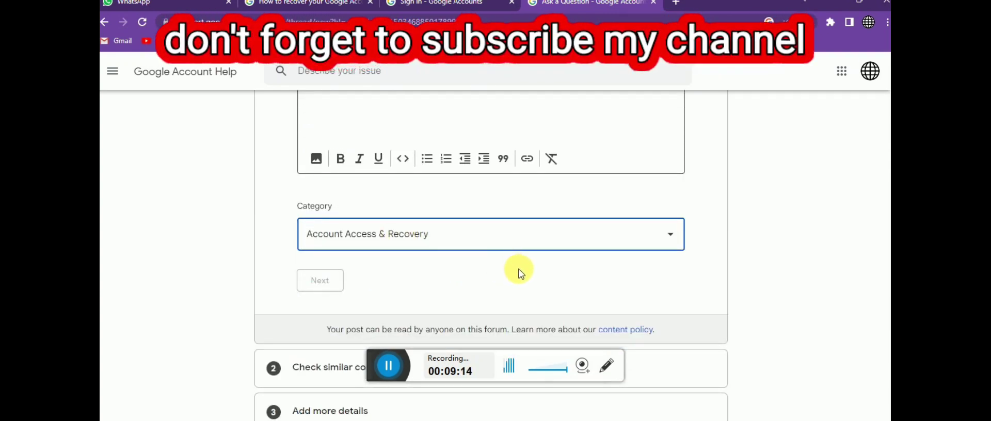
pyautogui.scroll(2, 885, 227)
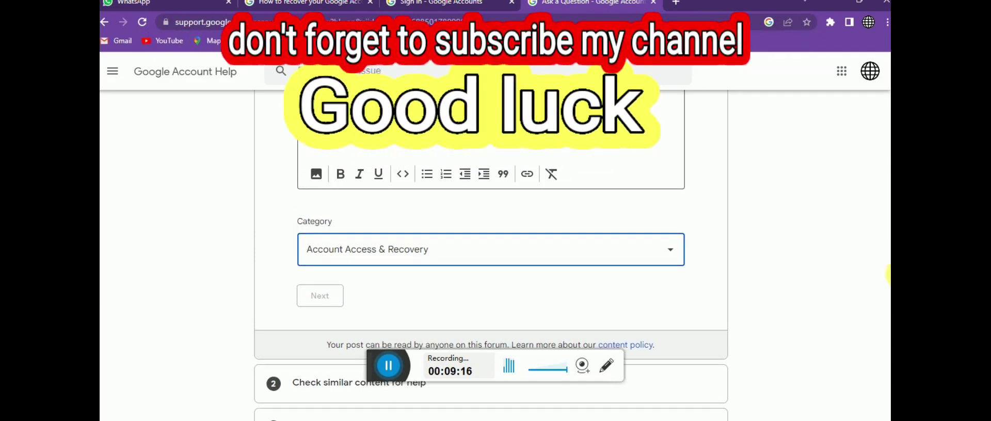